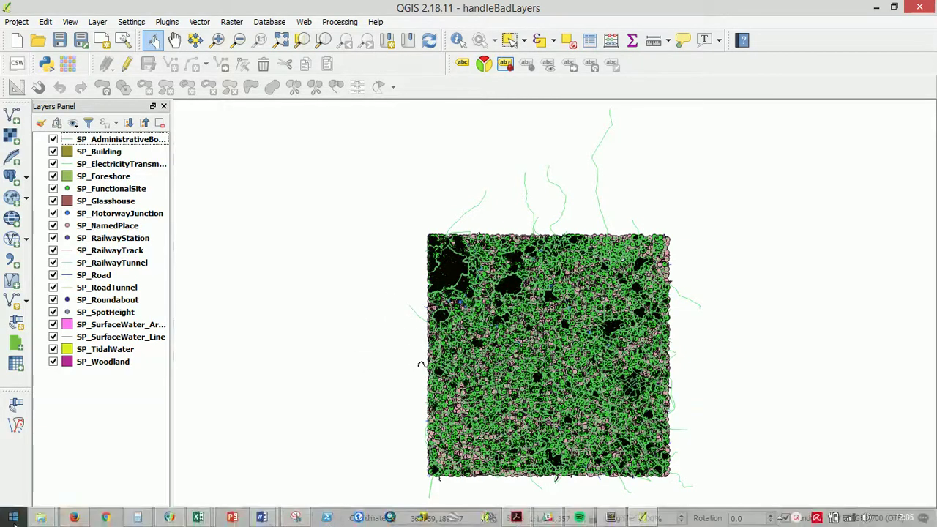
Move all 76 SP_ layer files from goodlayers into the empty badLayers folder in OSmap.
mouse_move(40, 518)
click(187, 469)
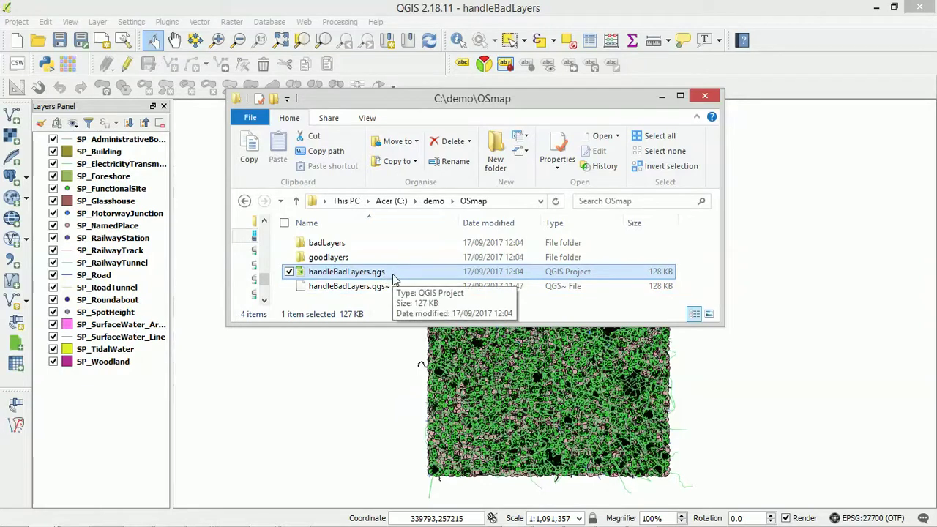
drag(402, 102, 413, 160)
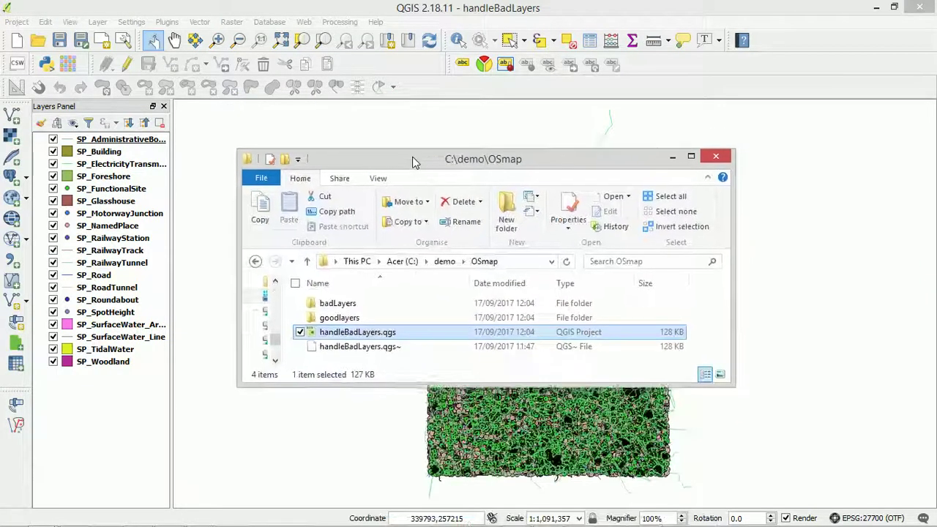
double_click(336, 317)
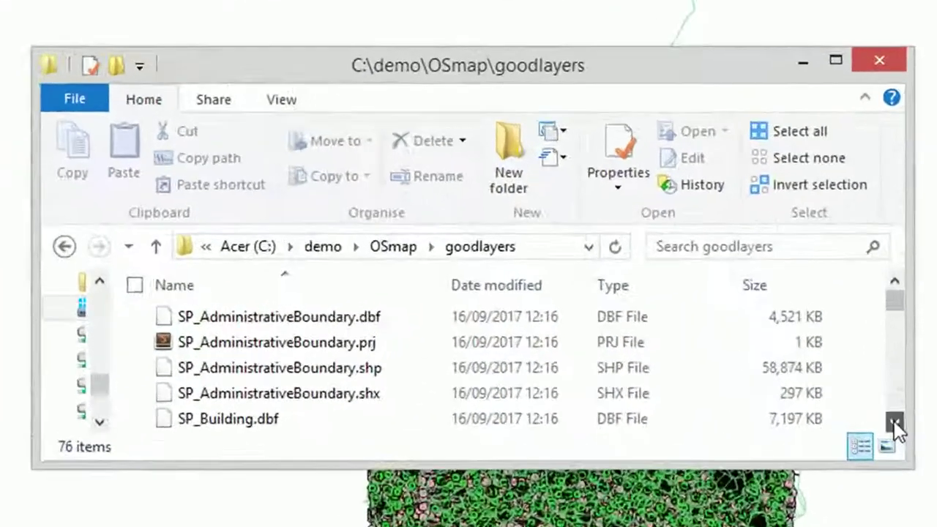
click(725, 358)
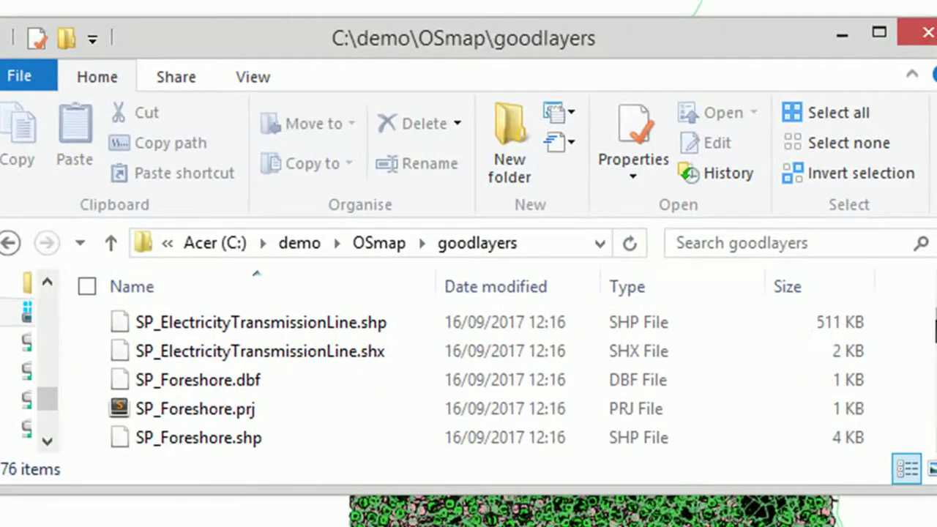
scroll(659, 322, up, 4)
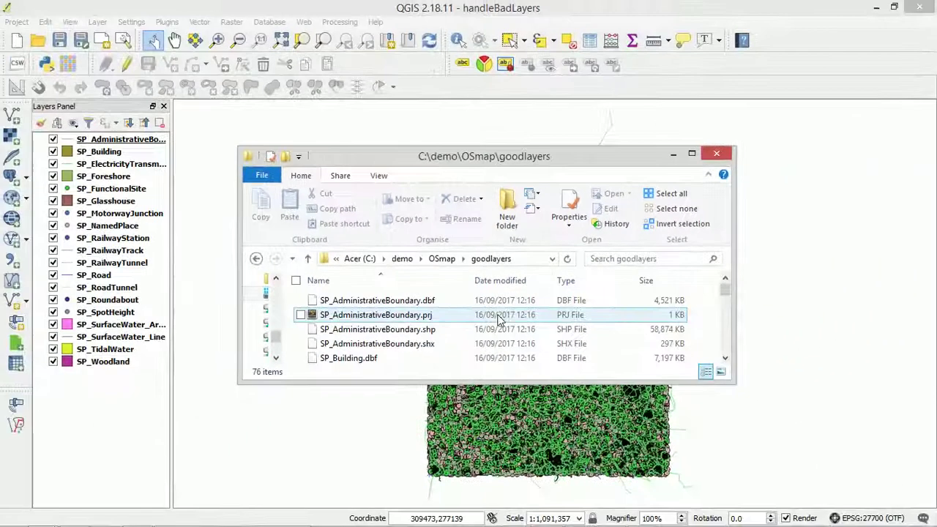
key(ctrl+a)
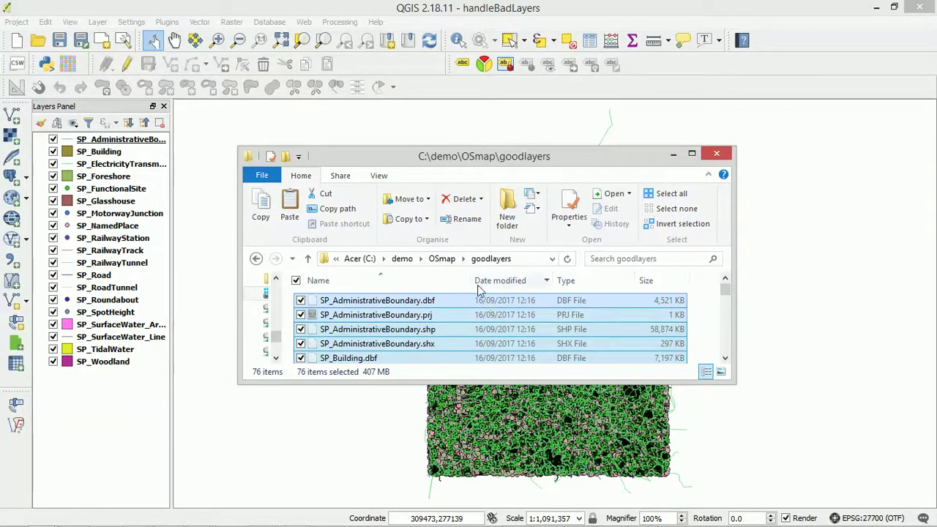
click(443, 258)
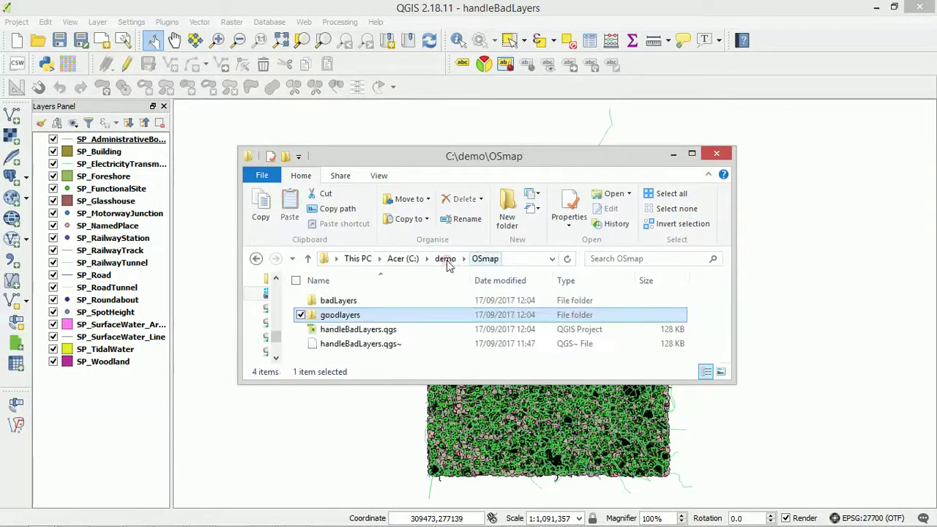
double_click(375, 300)
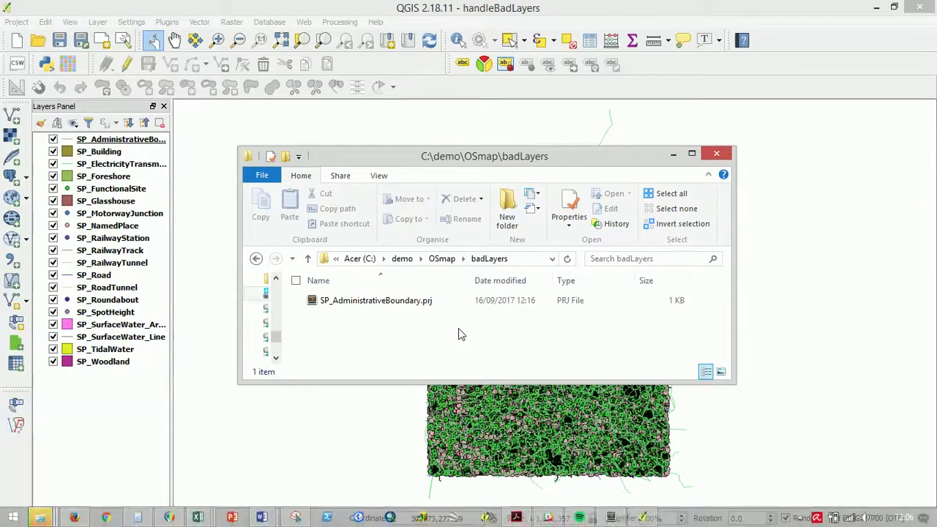
Start a blank project, then reopen handleBadLayers.qgs from the OSmap folder.
click(18, 44)
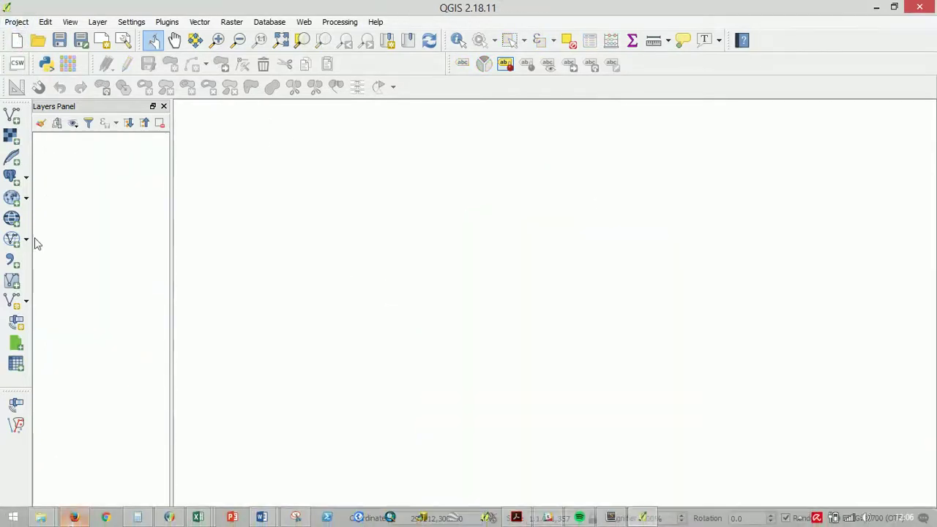
click(18, 23)
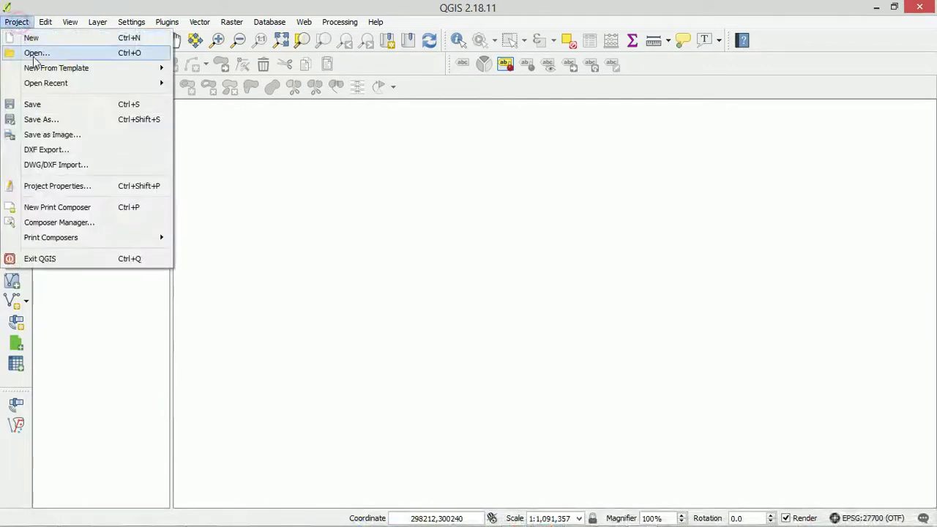
click(34, 55)
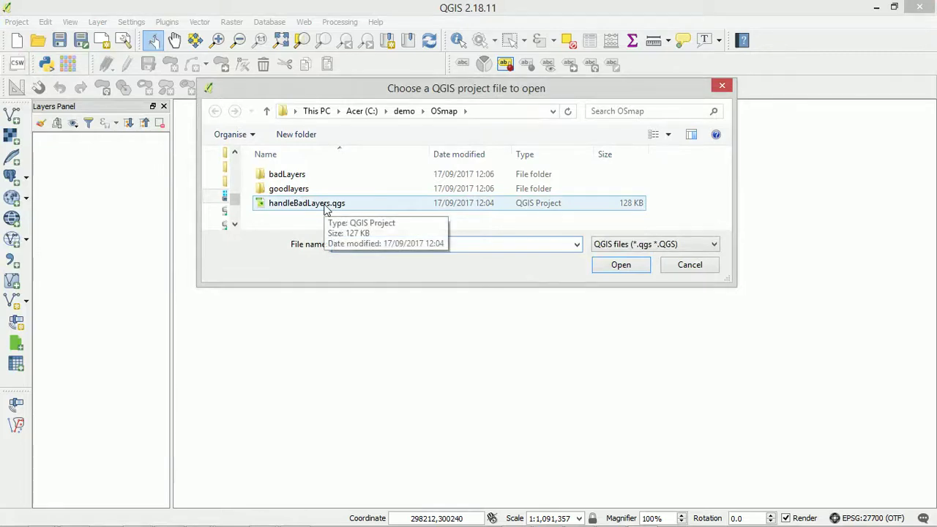
click(326, 207)
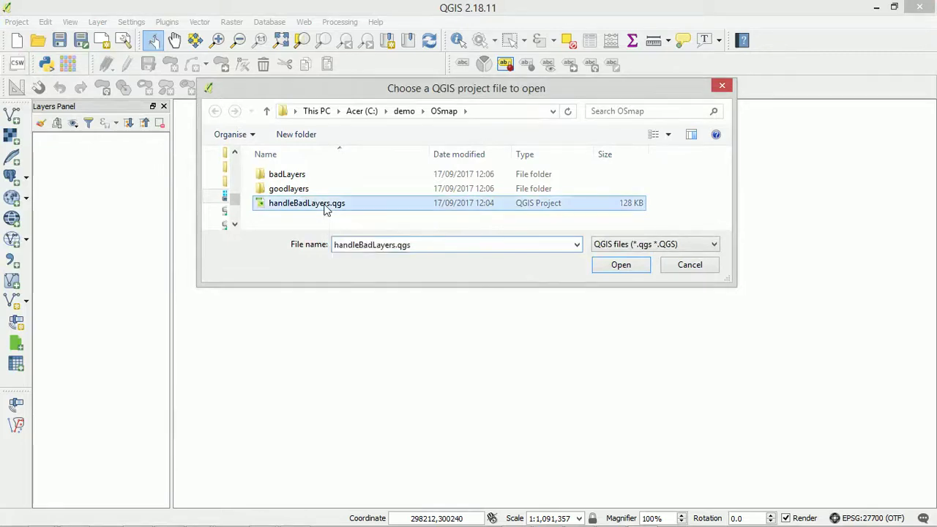
click(623, 268)
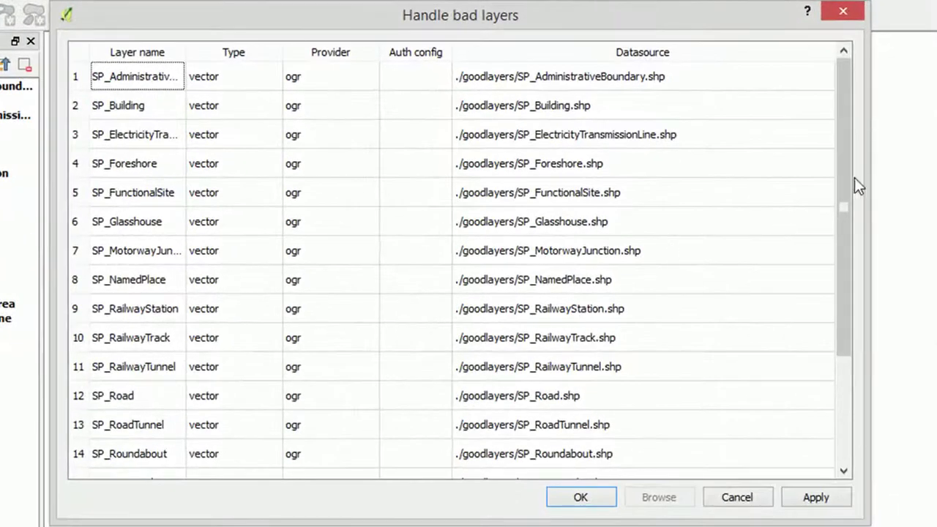
Try browsing for a replacement SP_AdministrativeBoundary file, then cancel the Handle bad layers dialog unrepaired.
mouse_move(844, 202)
mouse_down()
mouse_move(850, 377)
mouse_move(895, 182)
mouse_move(879, 161)
mouse_move(840, 322)
mouse_move(848, 161)
mouse_up()
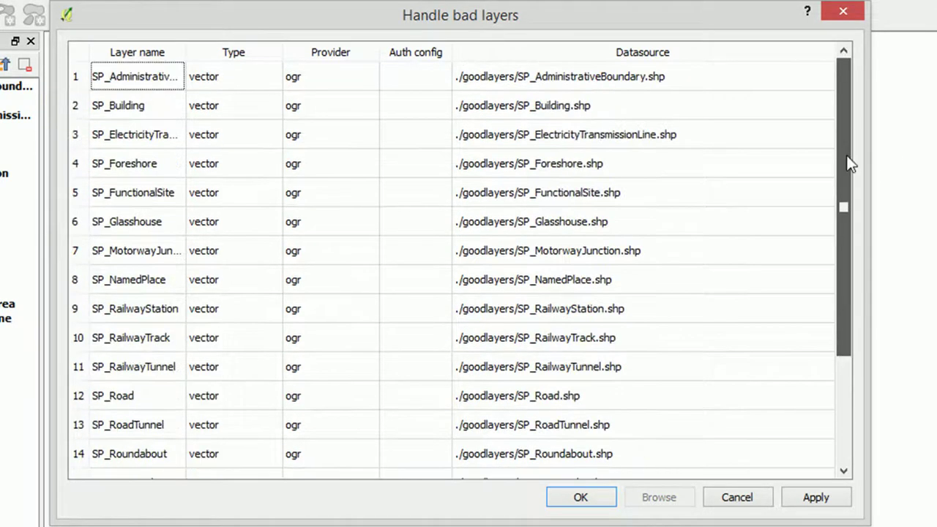
click(628, 76)
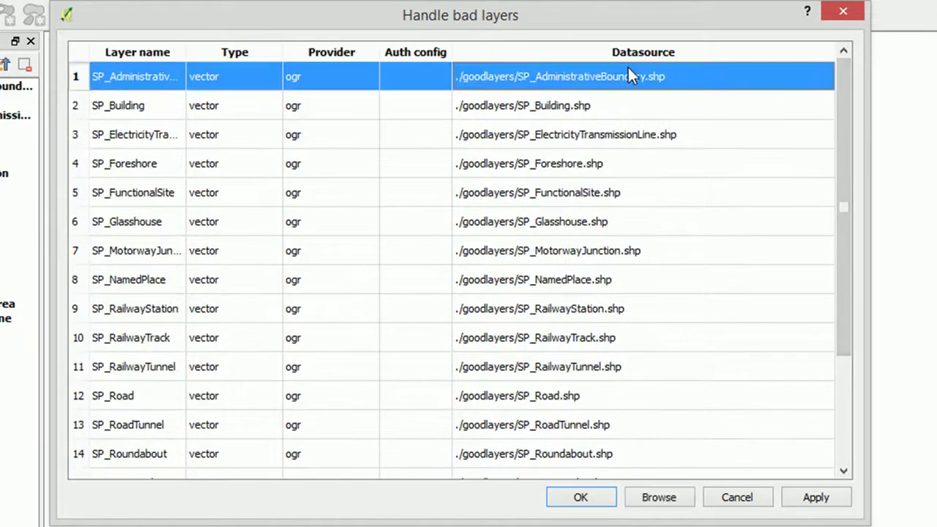
click(668, 498)
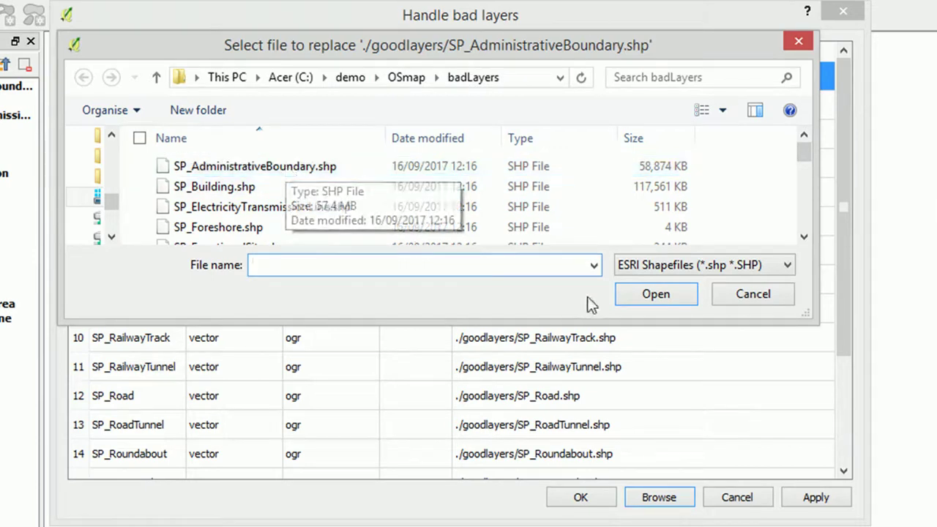
click(755, 295)
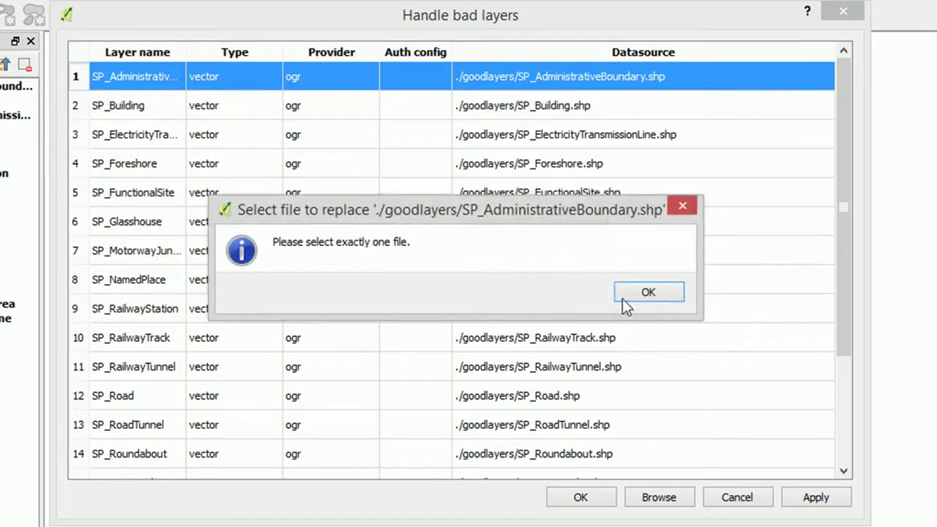
click(663, 295)
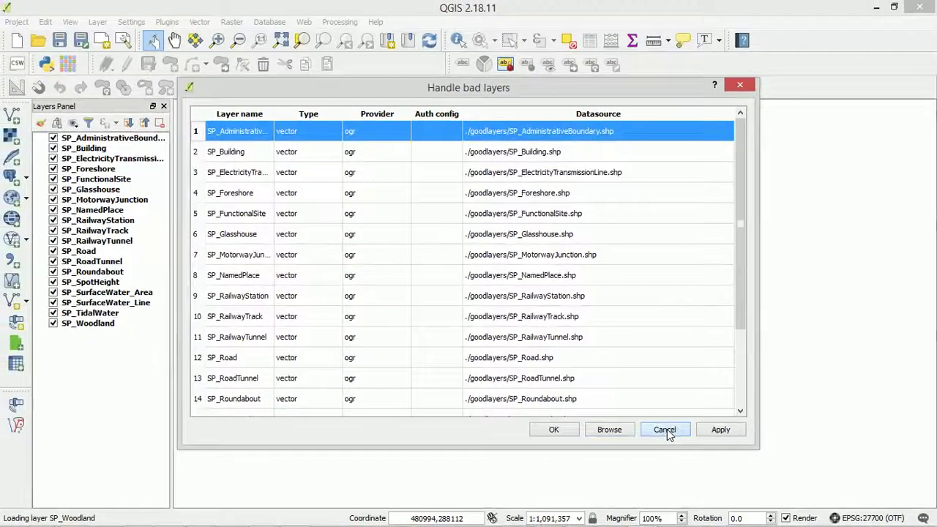
click(738, 498)
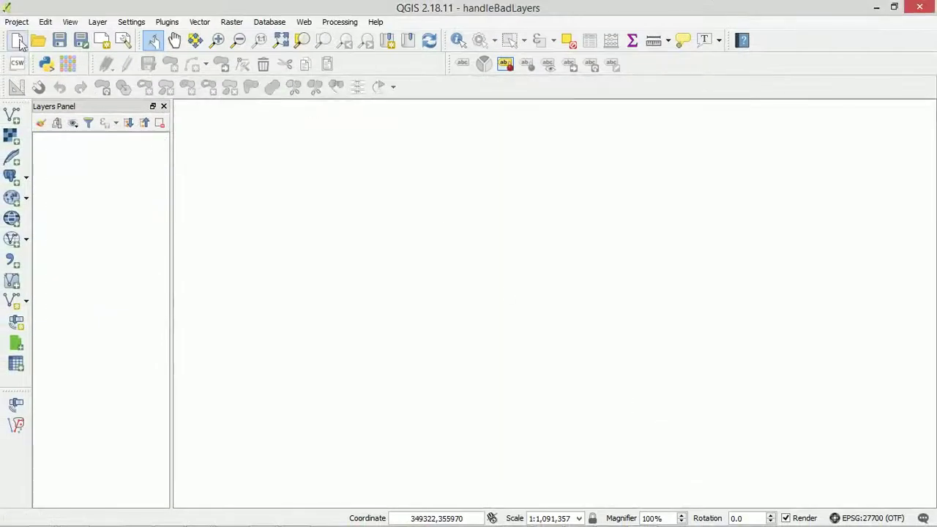
Open handleBadLayers.qgs in Sublime Text without changing the default program for .qgs files.
mouse_move(492, 524)
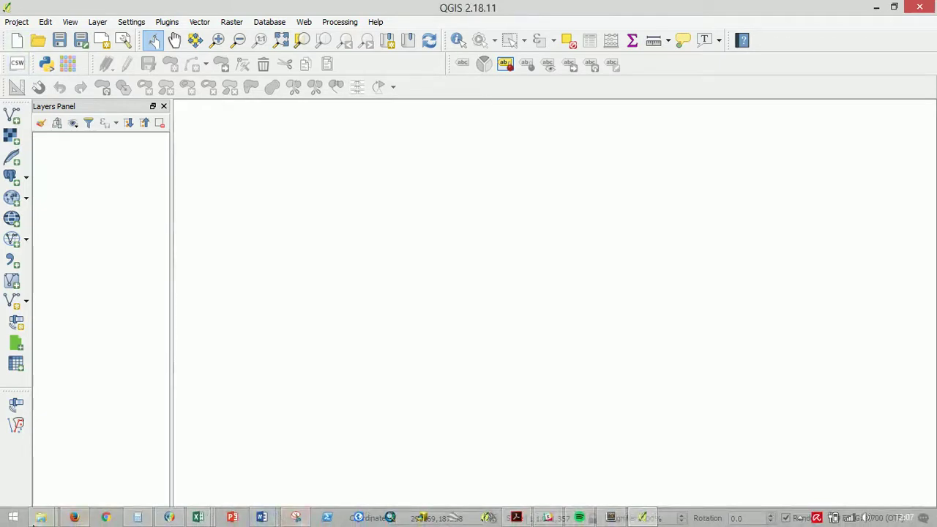
mouse_move(40, 520)
click(269, 431)
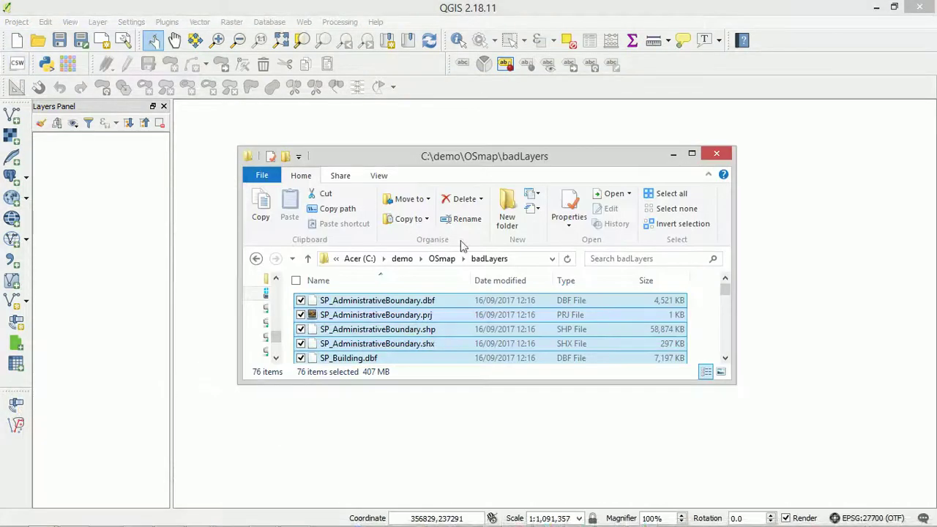
click(441, 259)
click(366, 330)
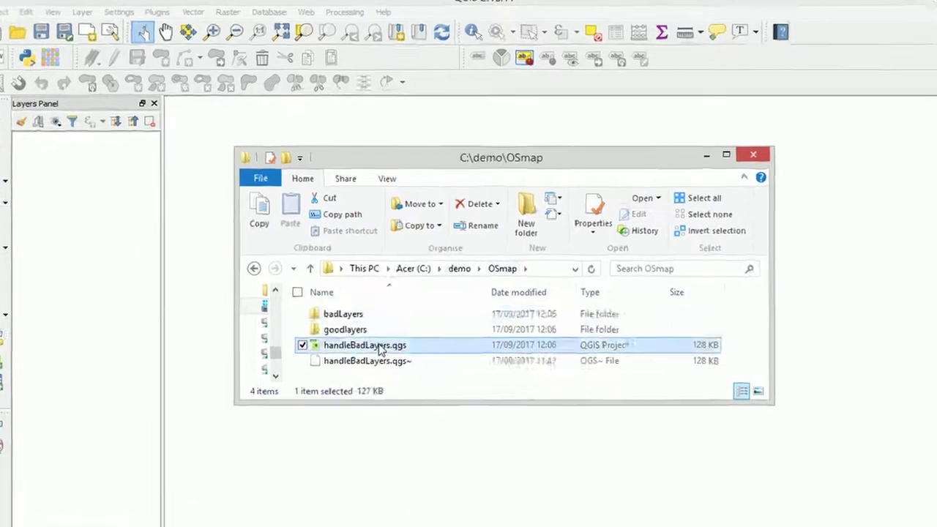
right_click(387, 346)
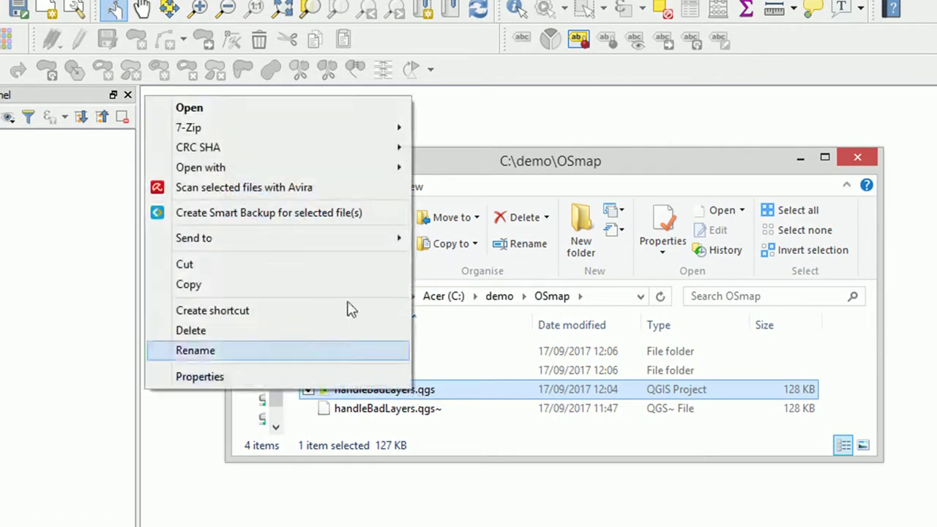
mouse_move(324, 172)
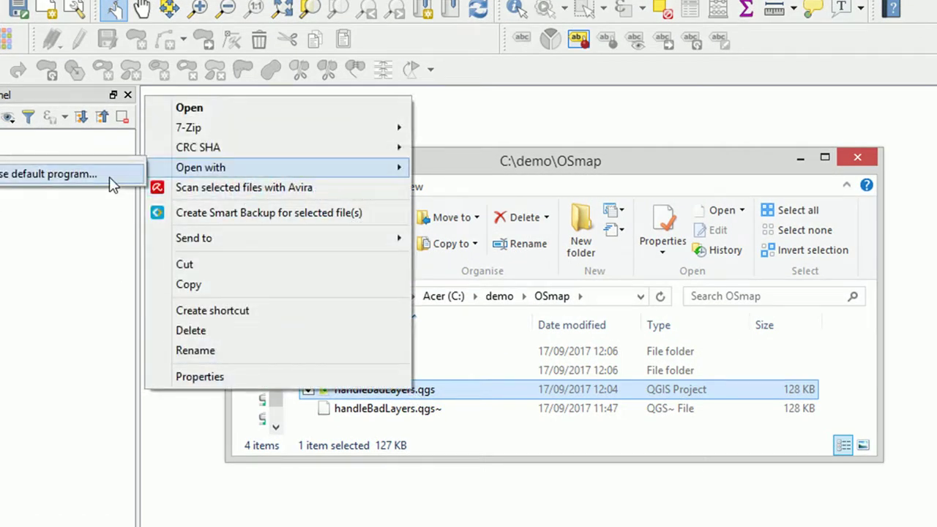
click(74, 174)
click(394, 199)
click(488, 320)
Verify the layer sources point to C:\demo\OSmap\goodlayers, then select all 2740 lines of text.
click(375, 194)
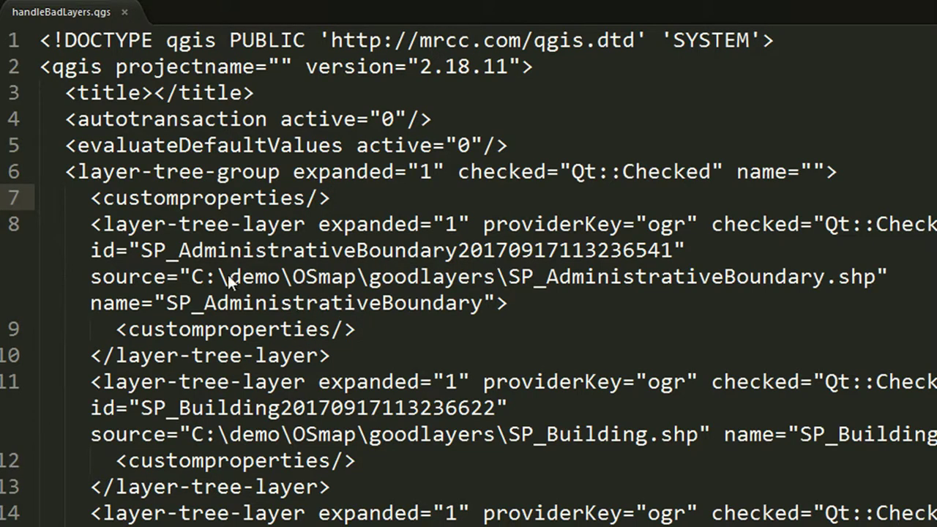
drag(152, 249, 521, 253)
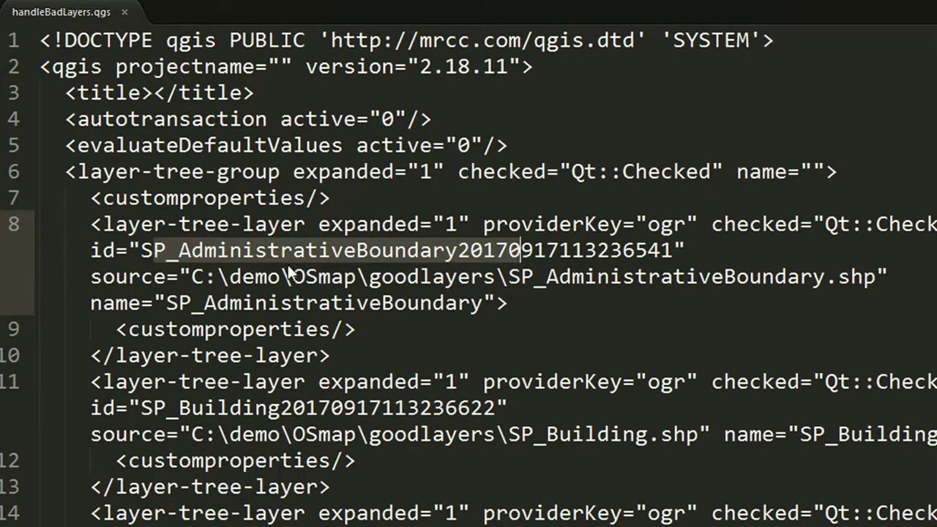
drag(189, 279, 496, 280)
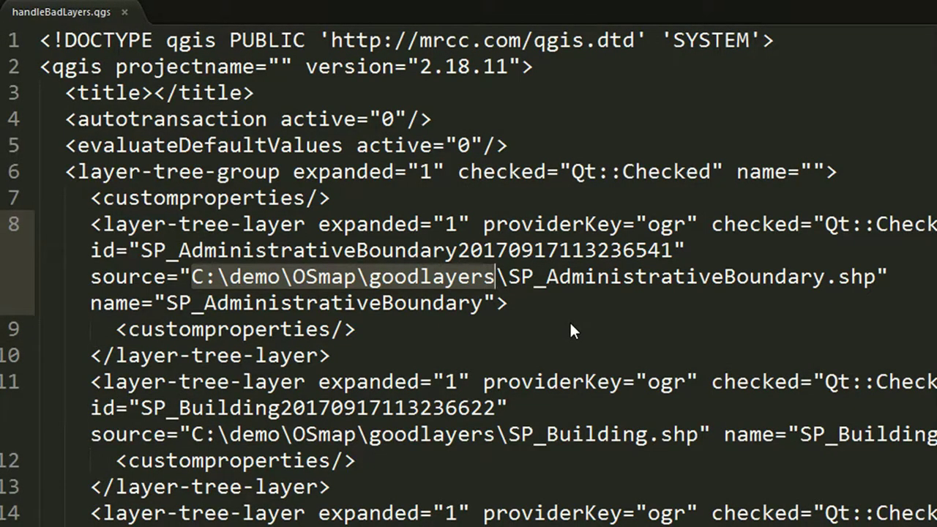
click(545, 327)
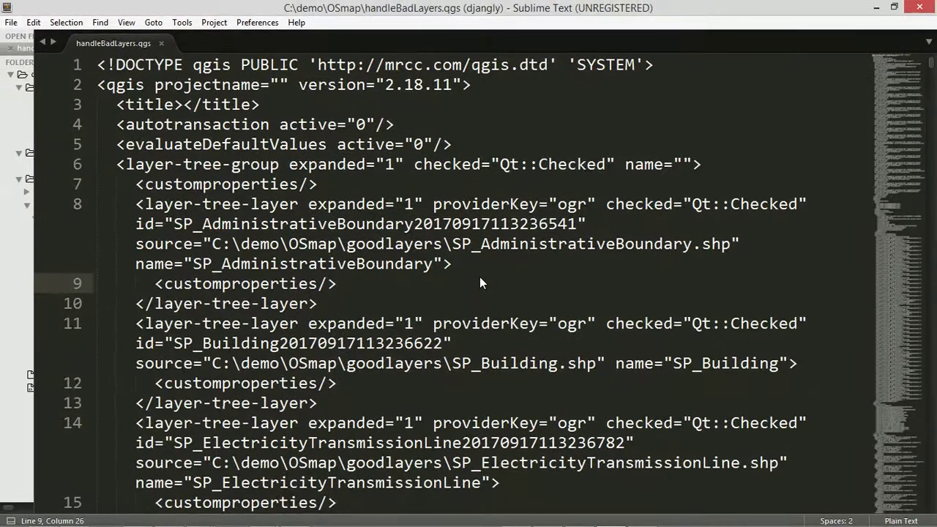
key(ctrl+a)
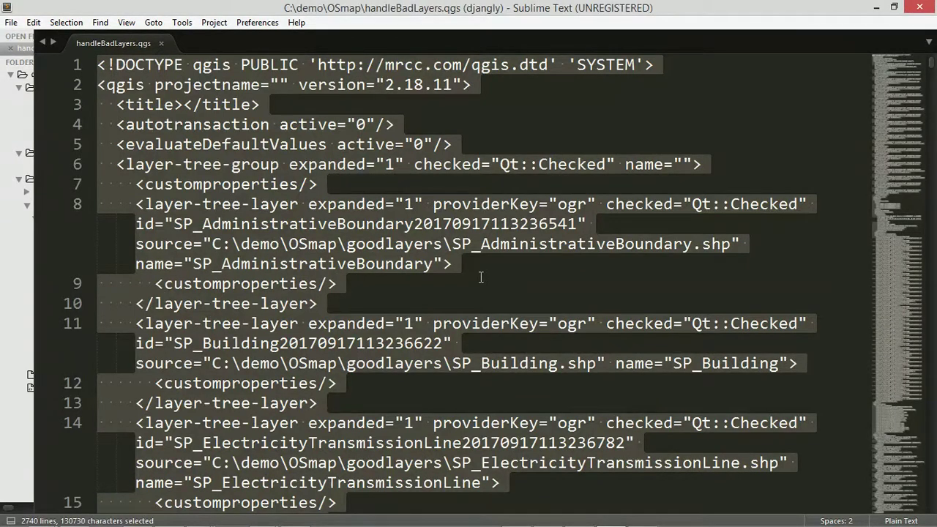
Replace all 38 occurrences of goodlayers with badLayers in the project file.
key(ctrl+h)
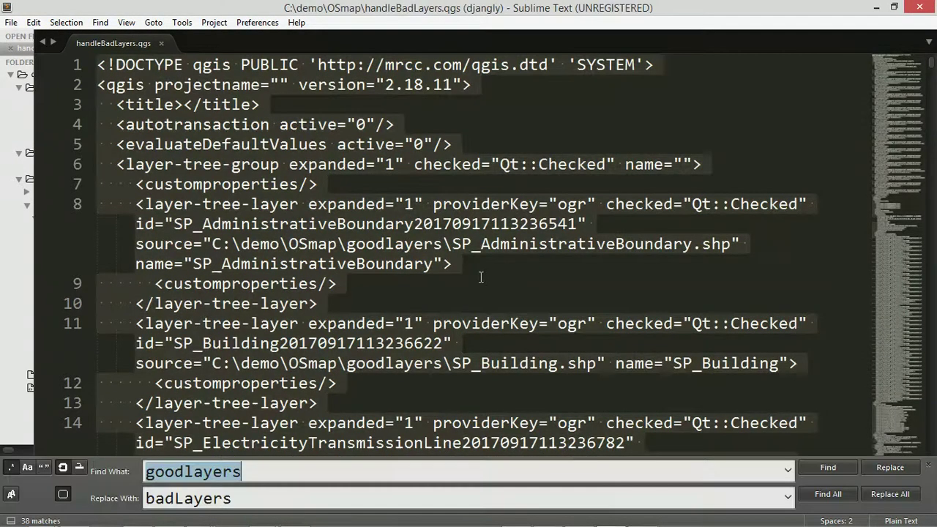
click(237, 474)
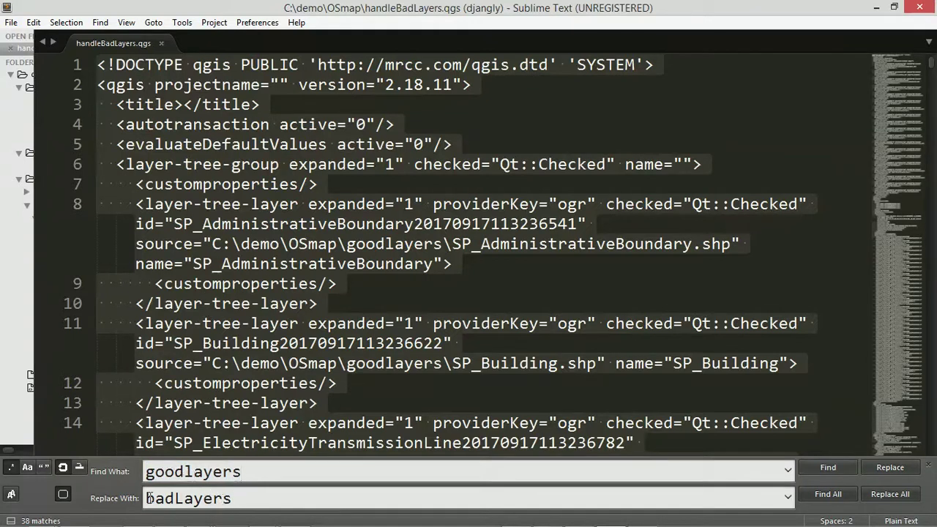
click(890, 494)
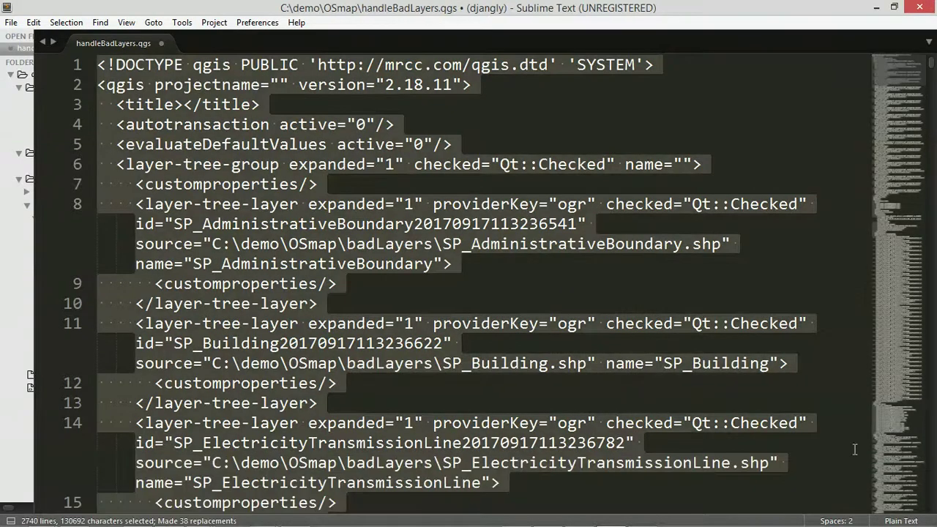
click(415, 244)
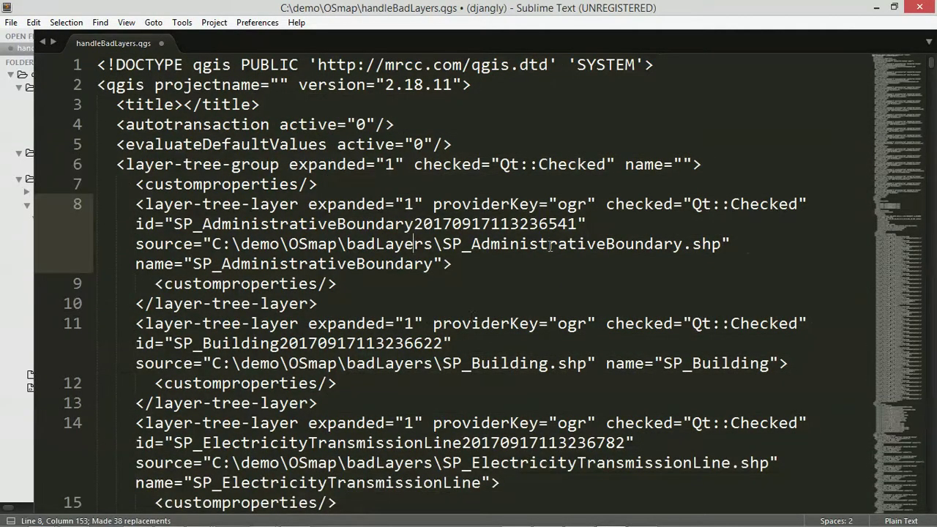
Save the edited handleBadLayers.qgs and dismiss the licence purchase prompt.
key(ctrl+s)
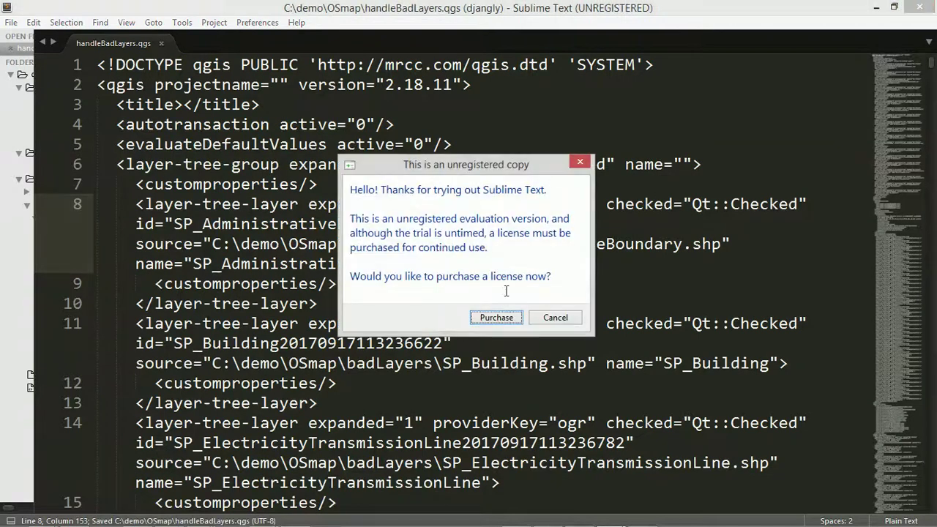
click(557, 317)
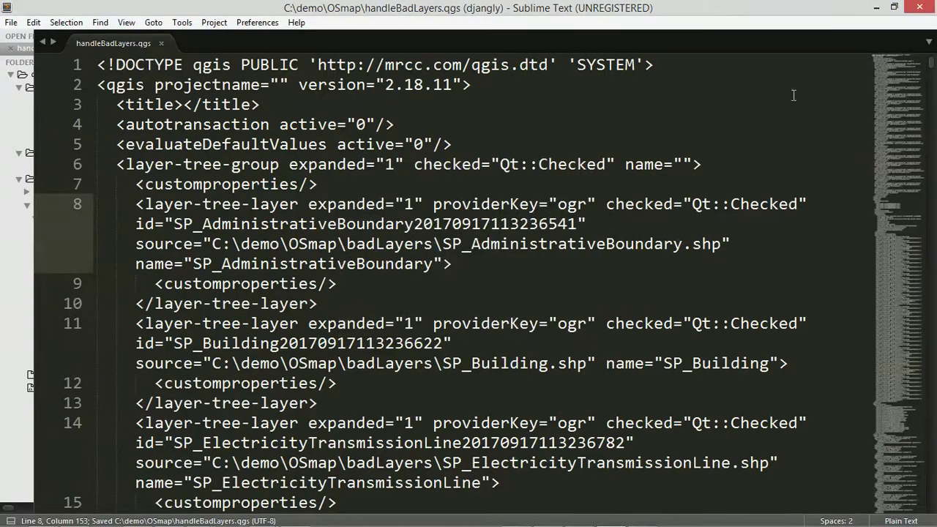
mouse_move(550, 520)
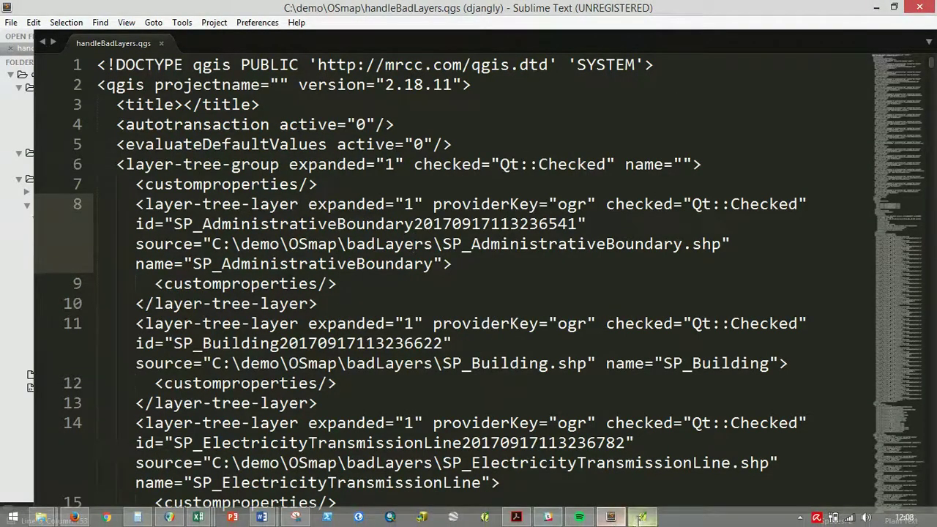
click(640, 518)
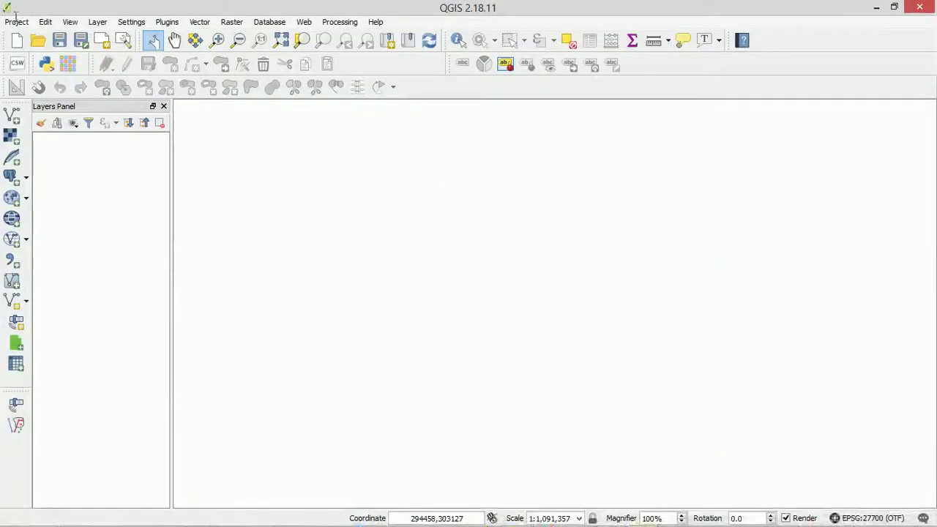
Reopen the edited handleBadLayers.qgs so its layers load from badLayers.
click(12, 22)
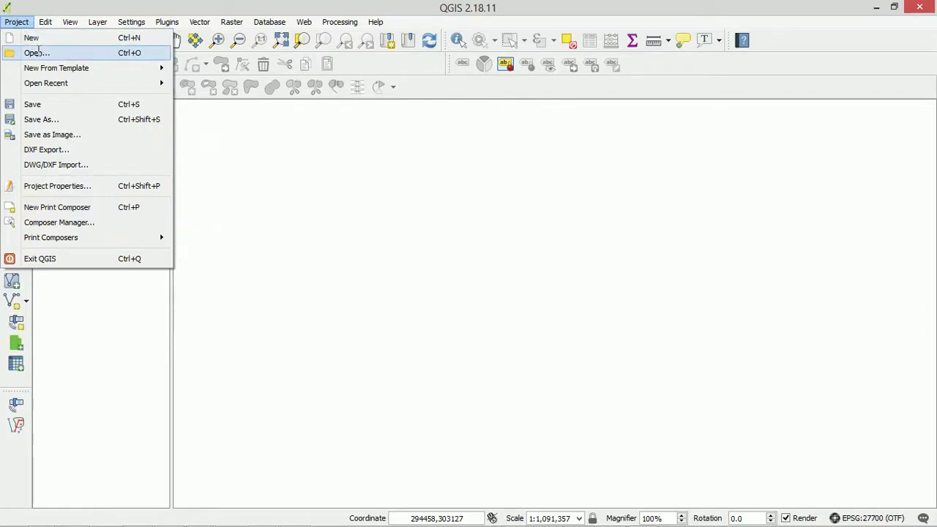
click(37, 52)
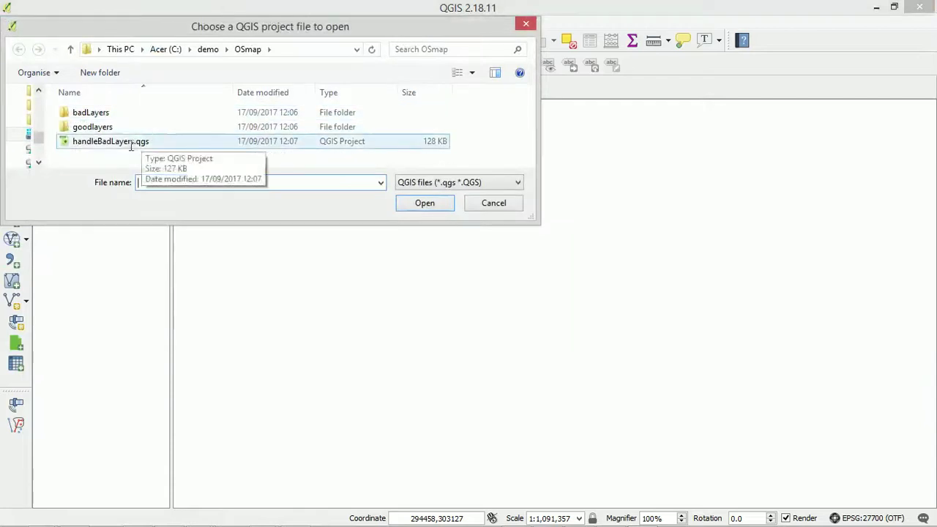
click(131, 146)
click(432, 206)
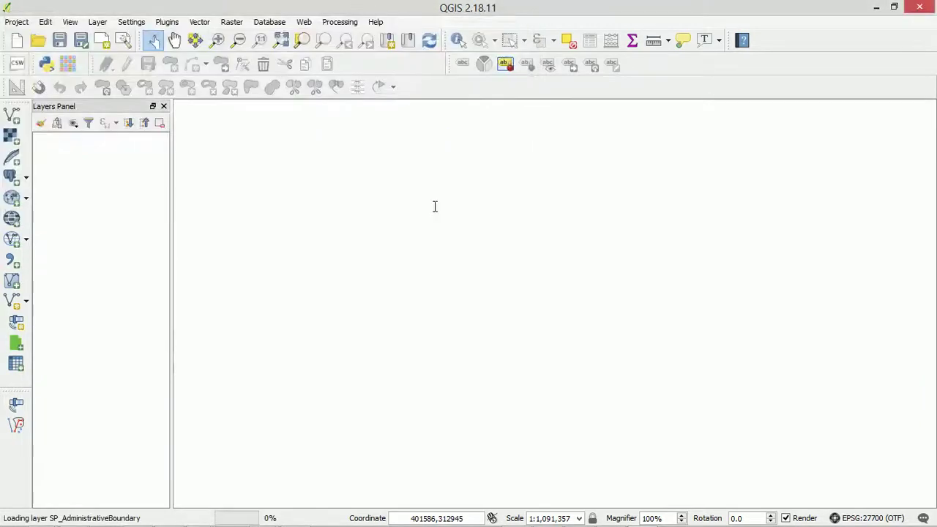